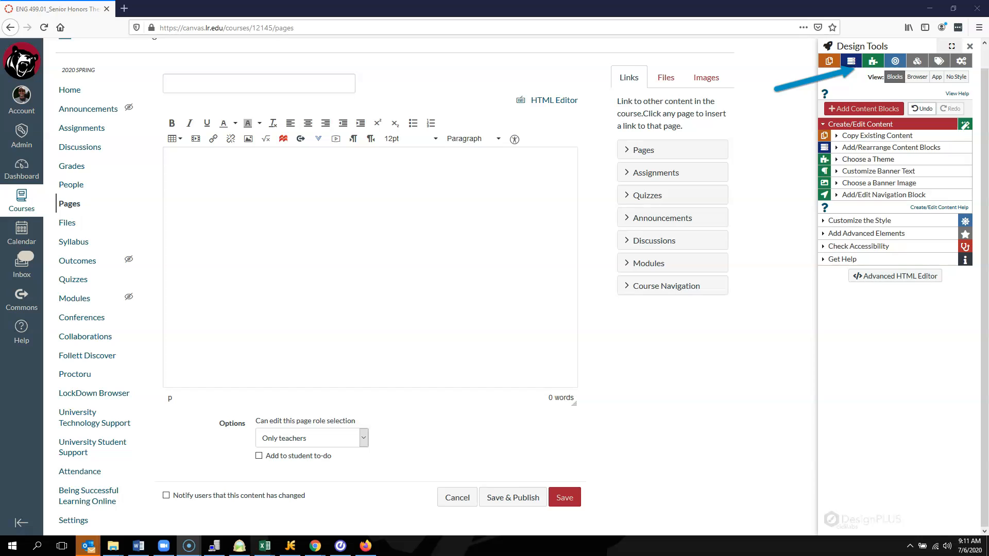
Show the theme choices in the design tools and title the new page "Welcome to ENG 131".
left_click(868, 159)
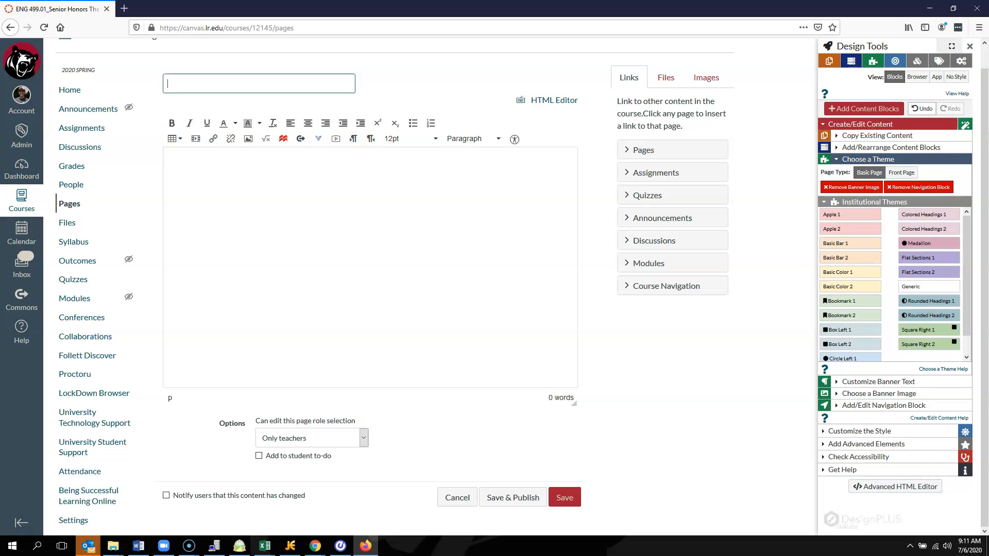
type("We")
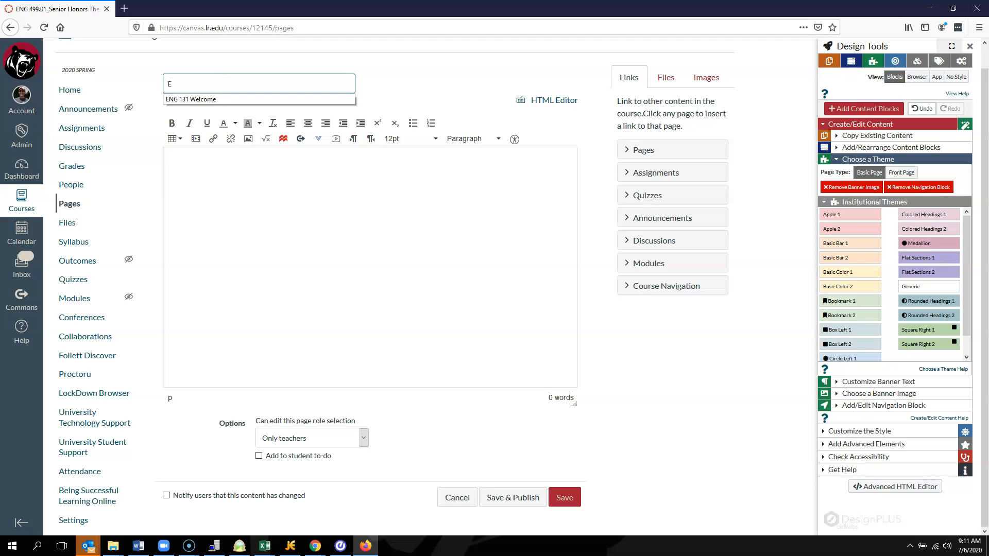
type("lcome to ENG 131")
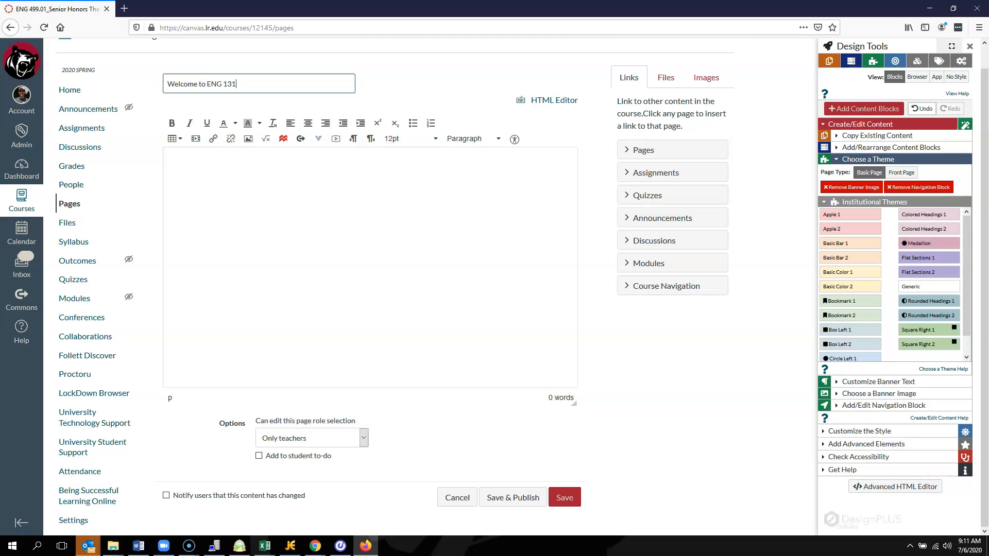
Compare the front page and basic page themes, and try the basic page theme Colored Headings 2.
left_click(901, 172)
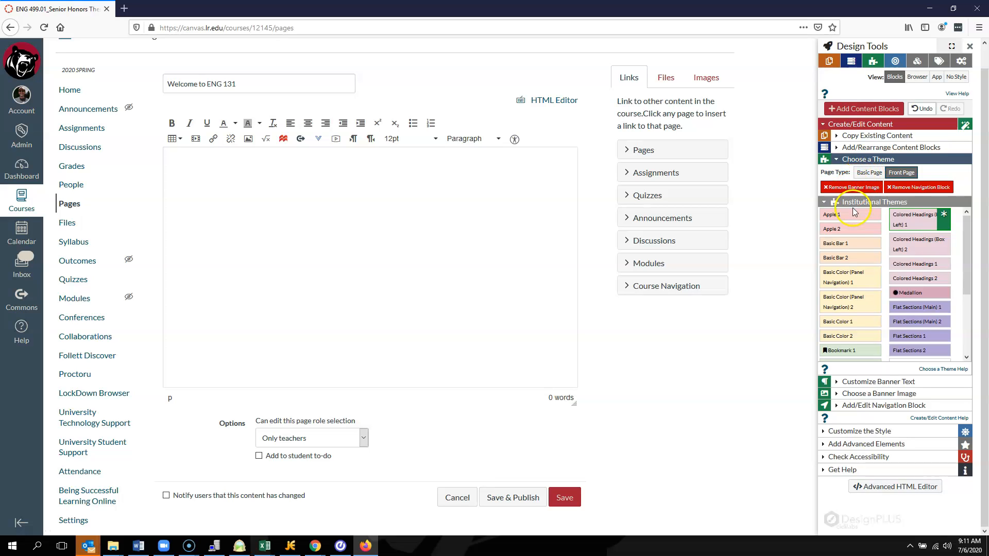
mouse_move(848, 220)
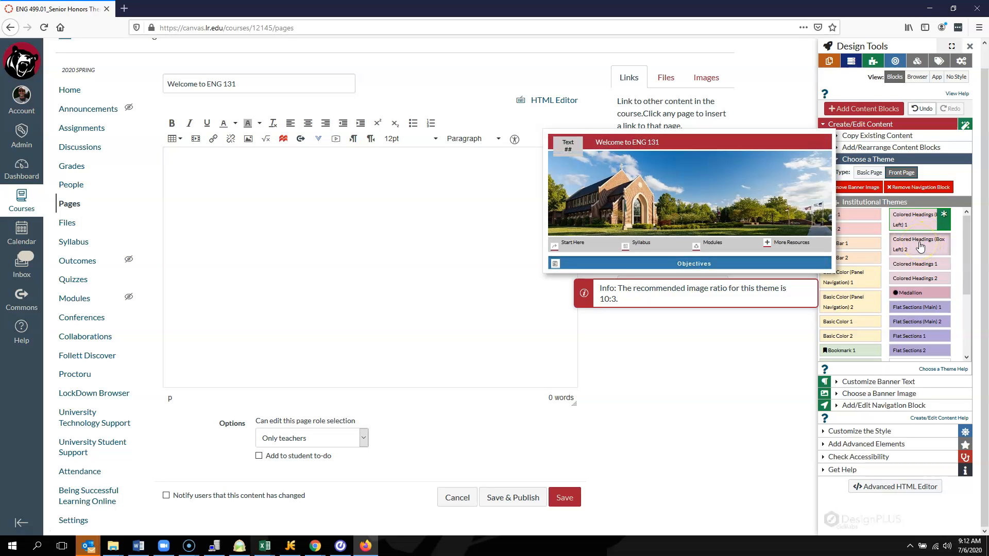
left_click(869, 172)
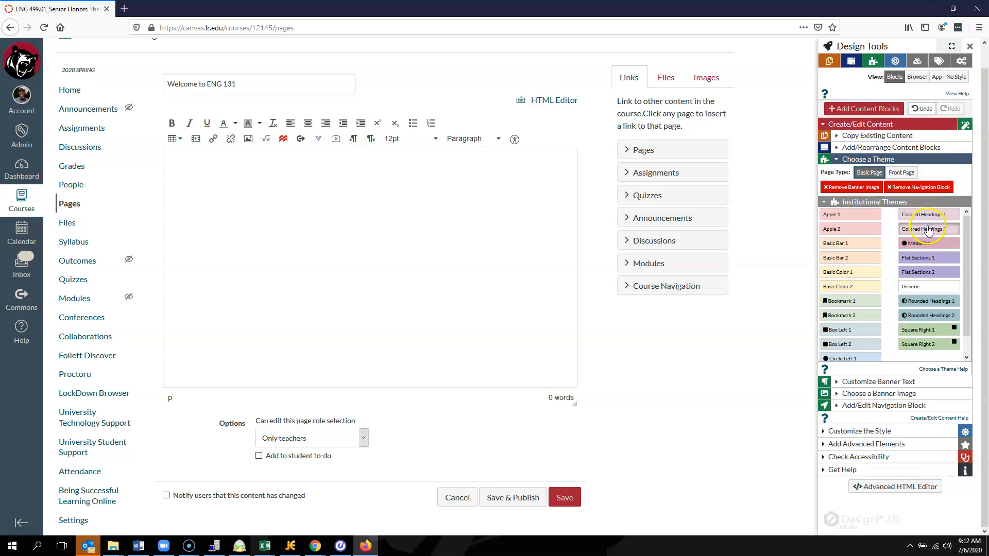
left_click(926, 229)
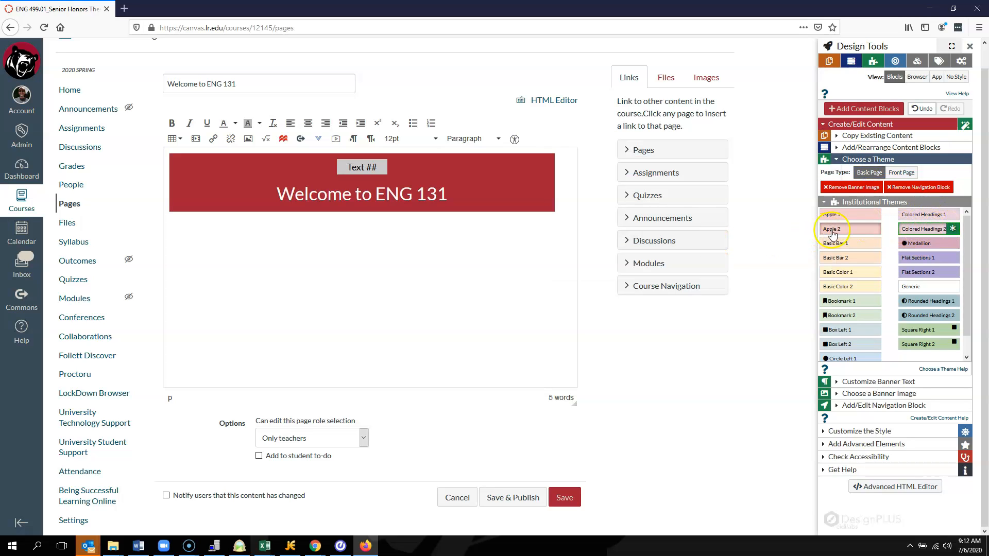
mouse_move(914, 233)
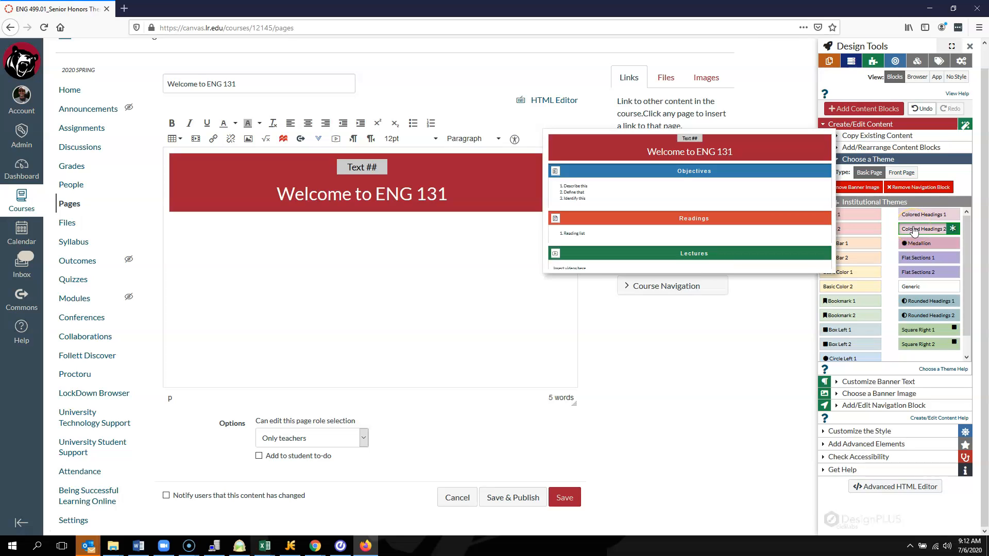
Switch the page type to Front Page and apply the Colored Headings (Box Left) 1 theme.
left_click(902, 173)
left_click(913, 249)
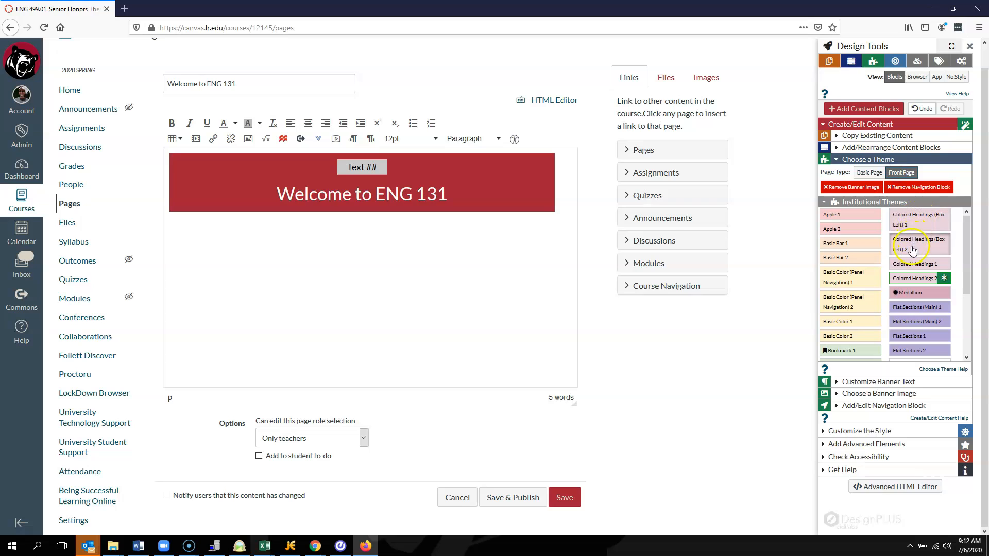
left_click(916, 220)
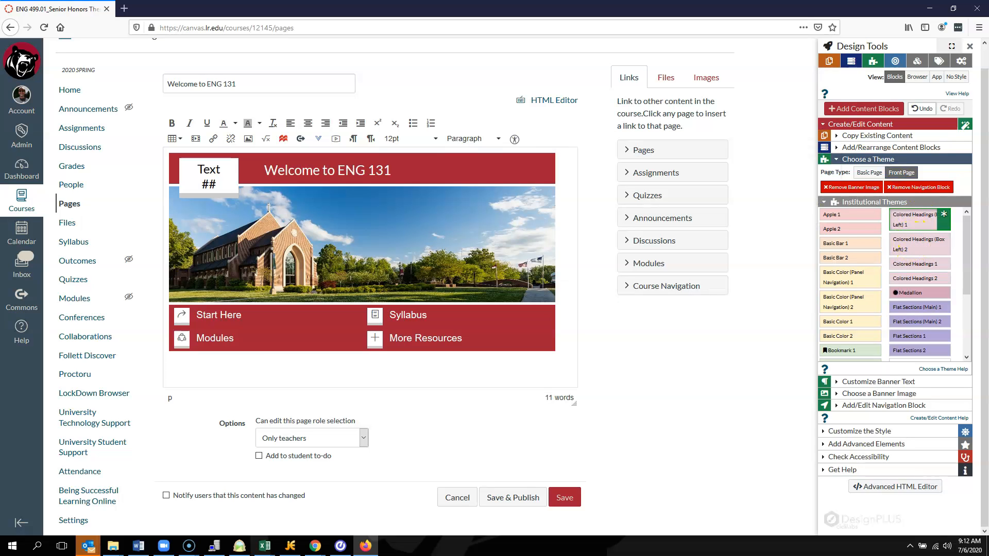
mouse_move(917, 239)
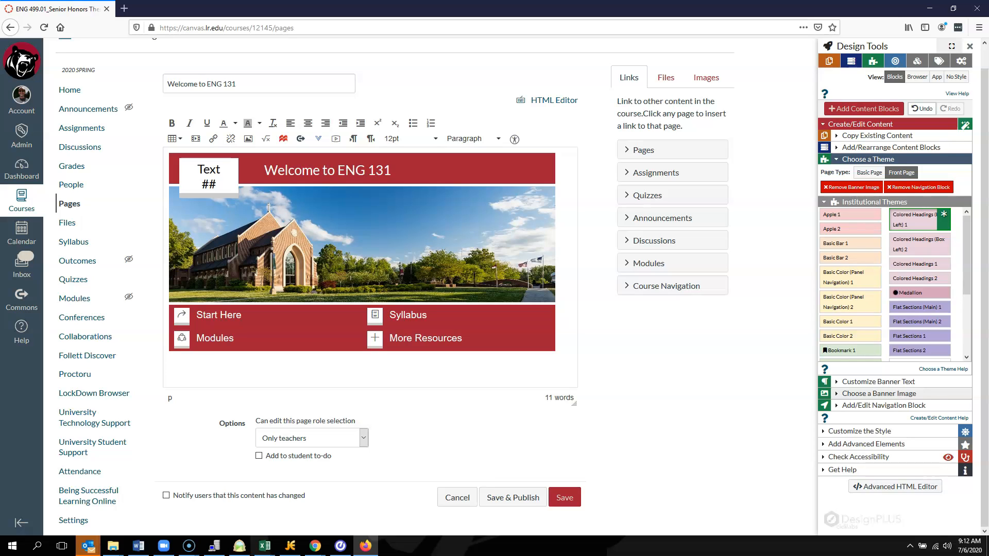
Replace the banner image with the institutional 10x3 banner showing the bear statue, and browse the other available images.
left_click(880, 393)
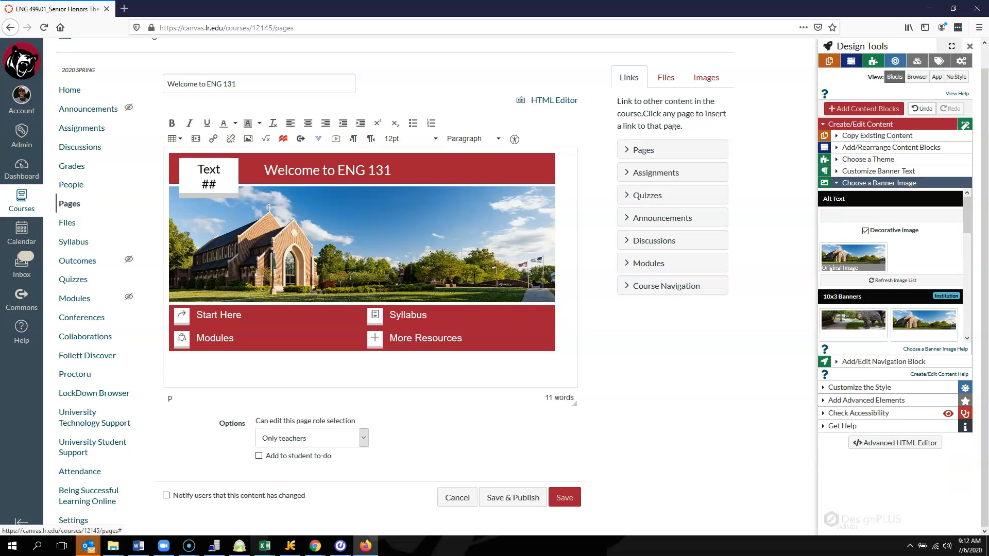
scroll(891, 267, "down", 1)
scroll(891, 265, "down", 2)
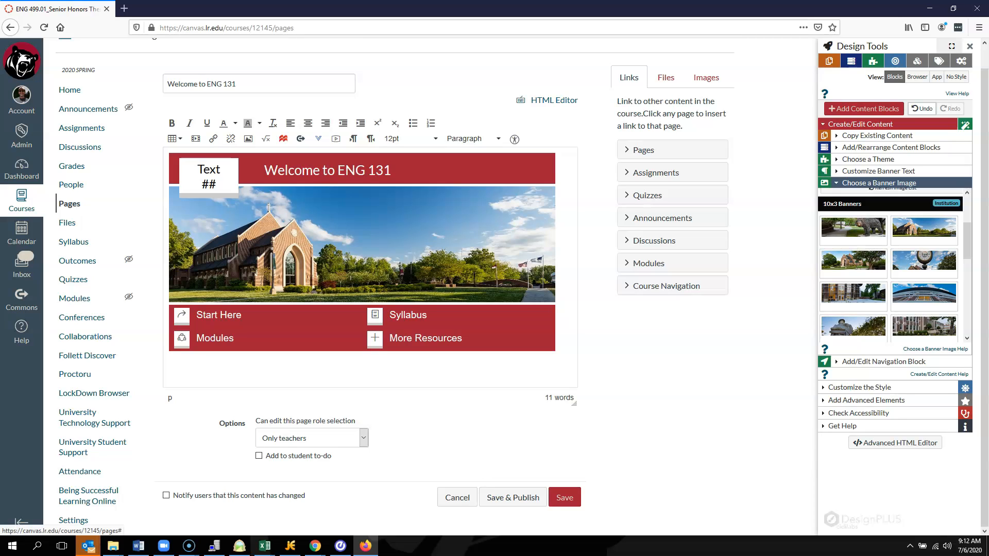
left_click(854, 228)
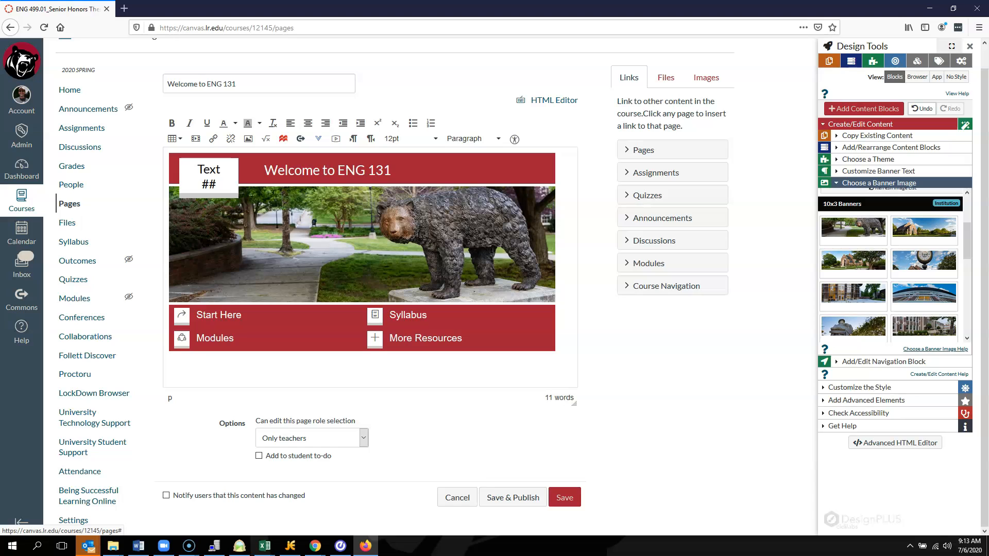
scroll(891, 266, "down", 3)
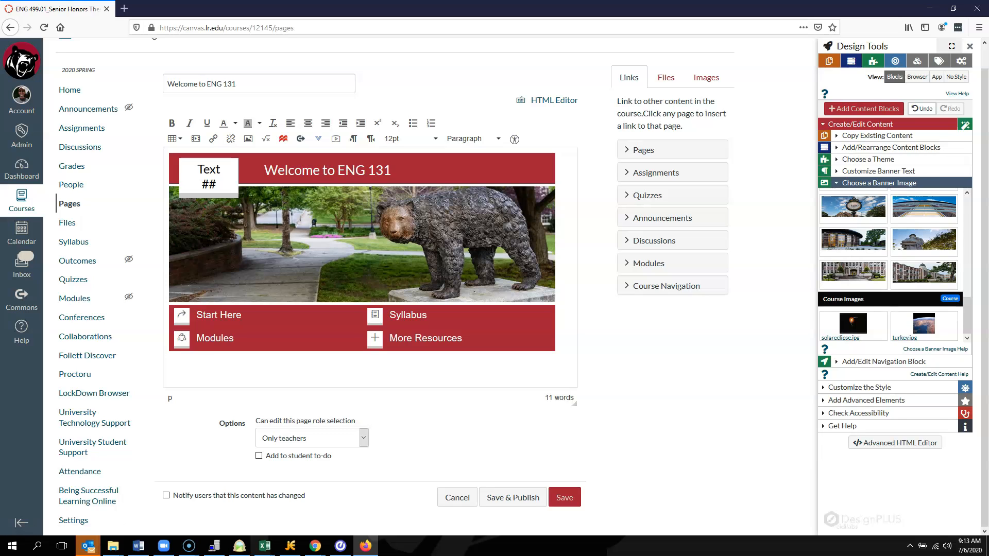
left_click(868, 160)
mouse_move(913, 220)
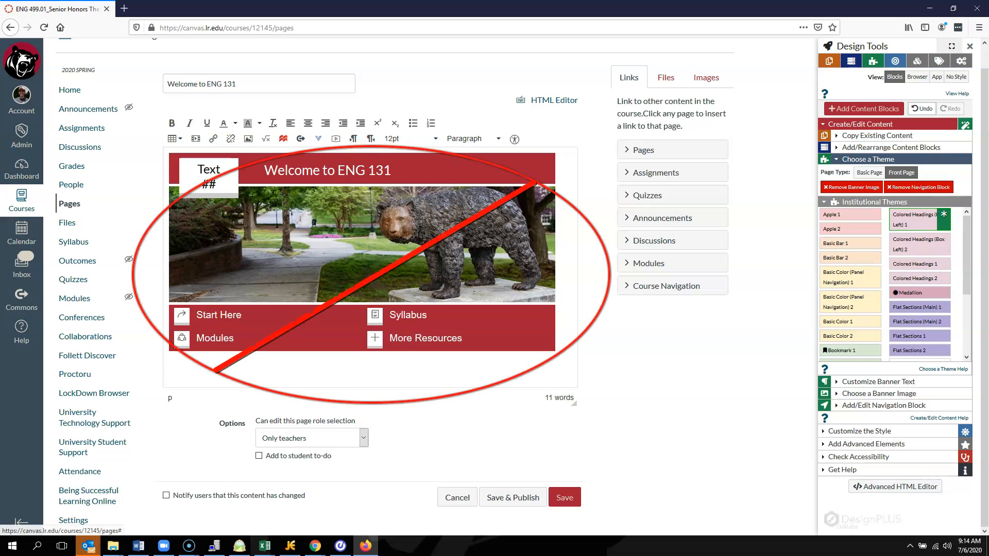
Clear the placeholder unit name "Text" and unit number "##" from the banner text.
left_click(210, 169)
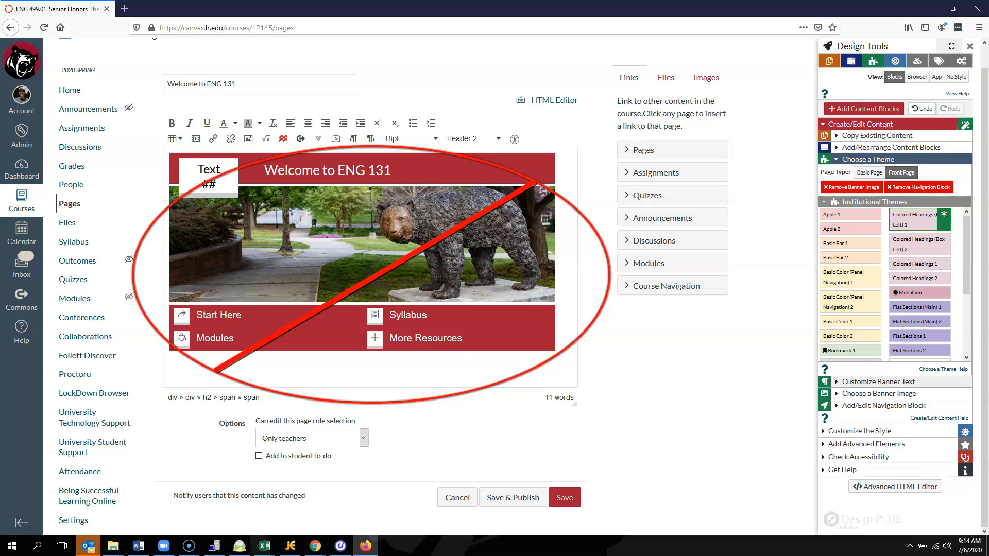
left_click(878, 382)
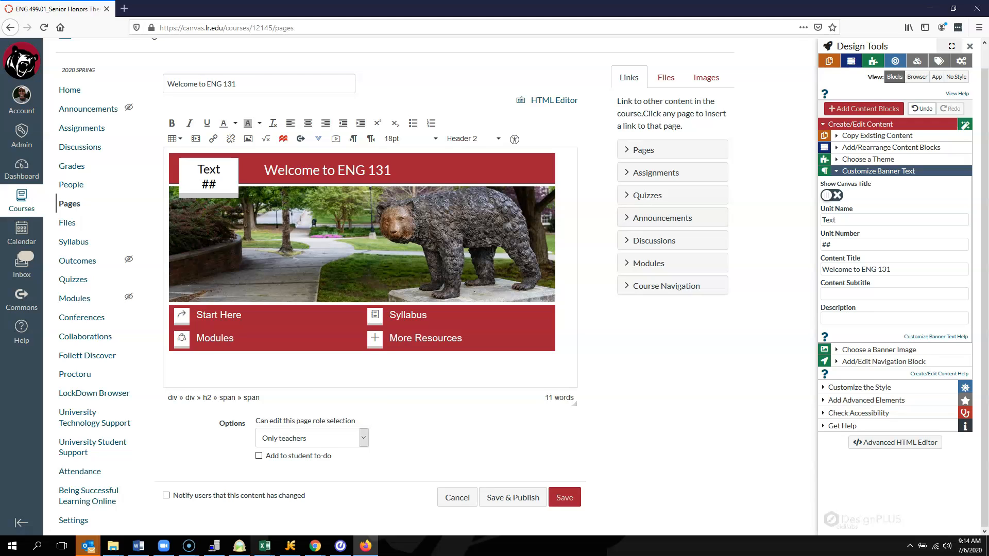
left_click(845, 220)
key("BackSpace")
key("BackSpace")
key("BackSpace")
key("BackSpace")
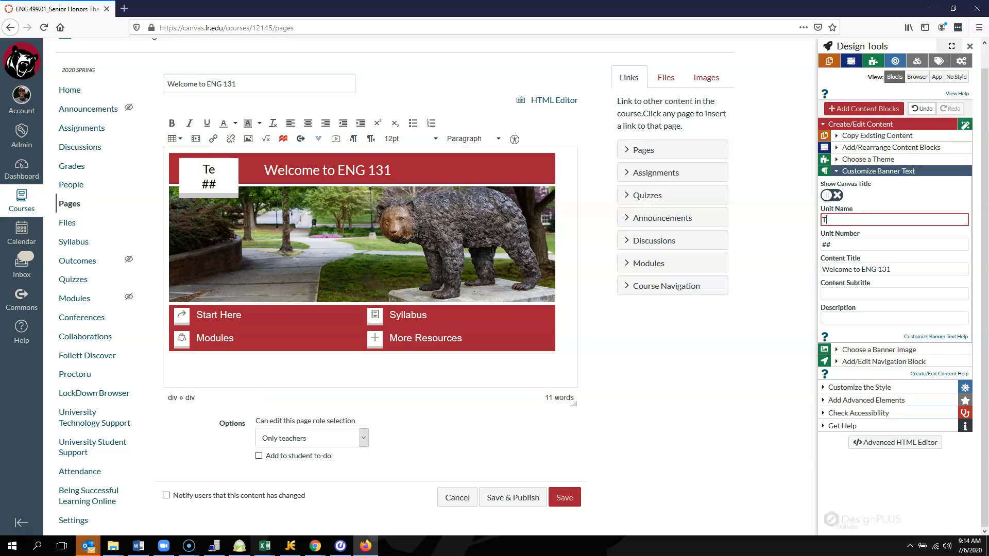
key("Tab")
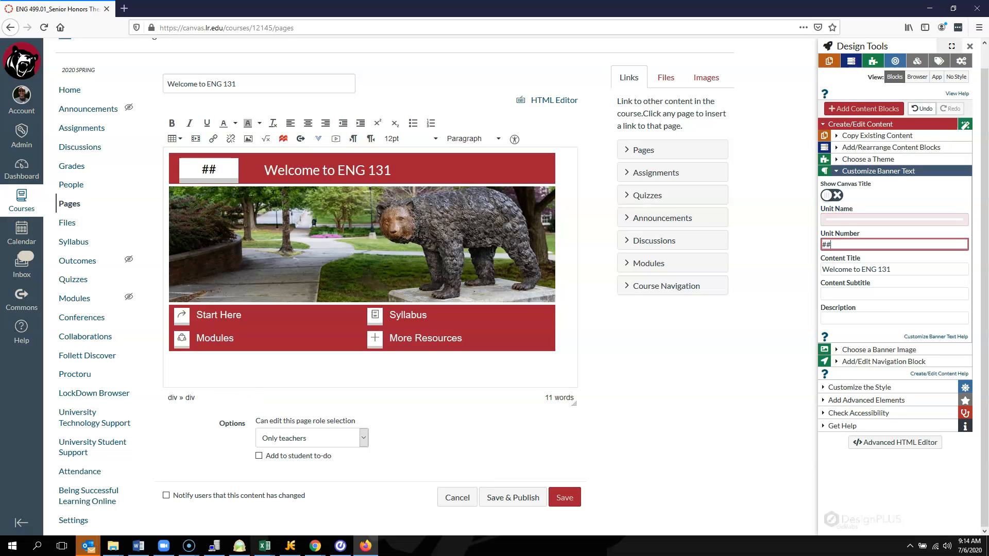
key("BackSpace")
key("BackSpace")
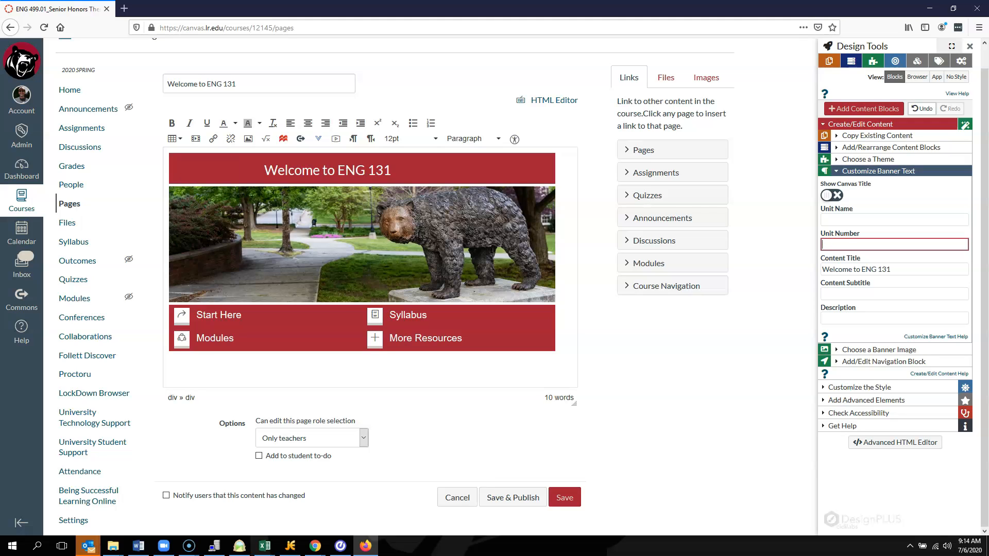
Extend the banner's content title to "Welcome to ENG 131: Critical Thinking and Writing".
left_click(849, 270)
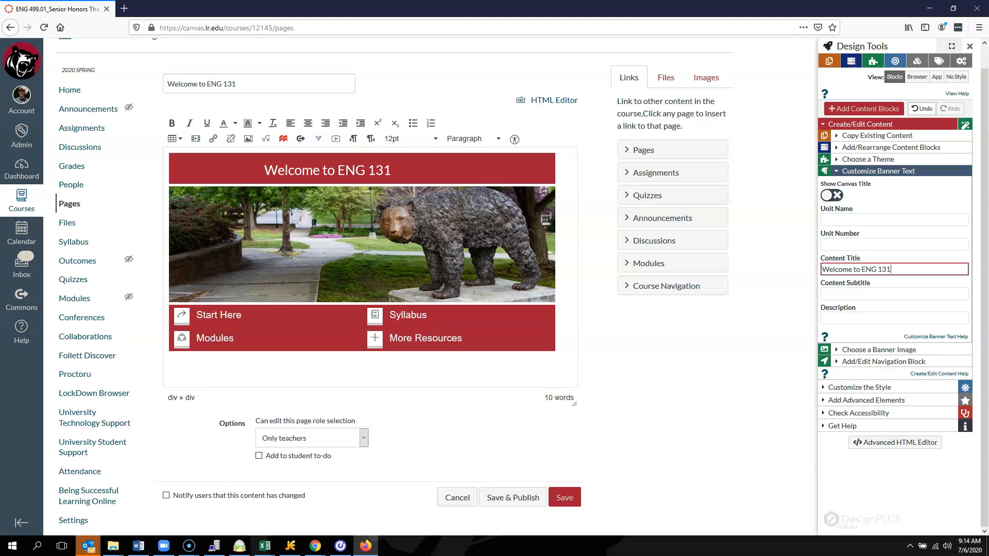
type("Critical Thinking and")
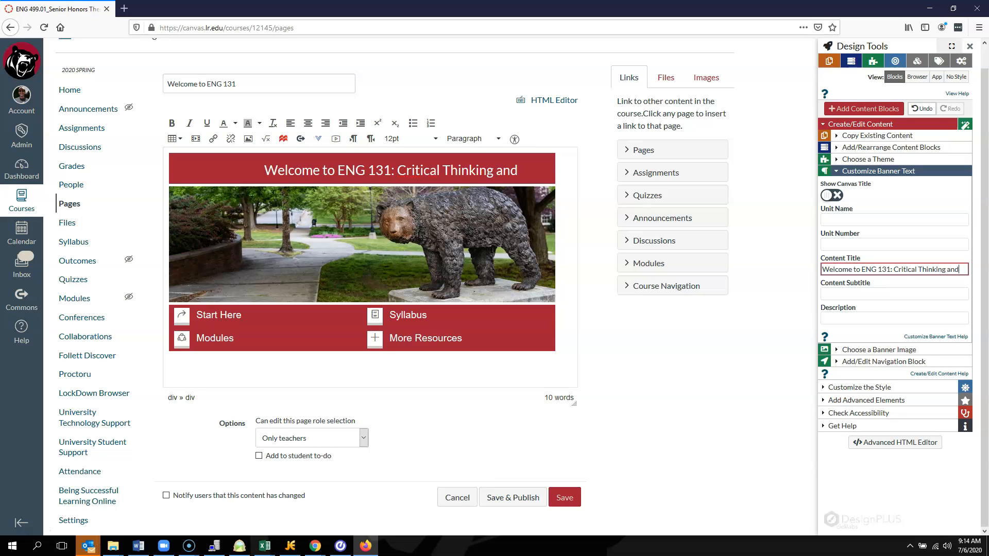
type(" Writing")
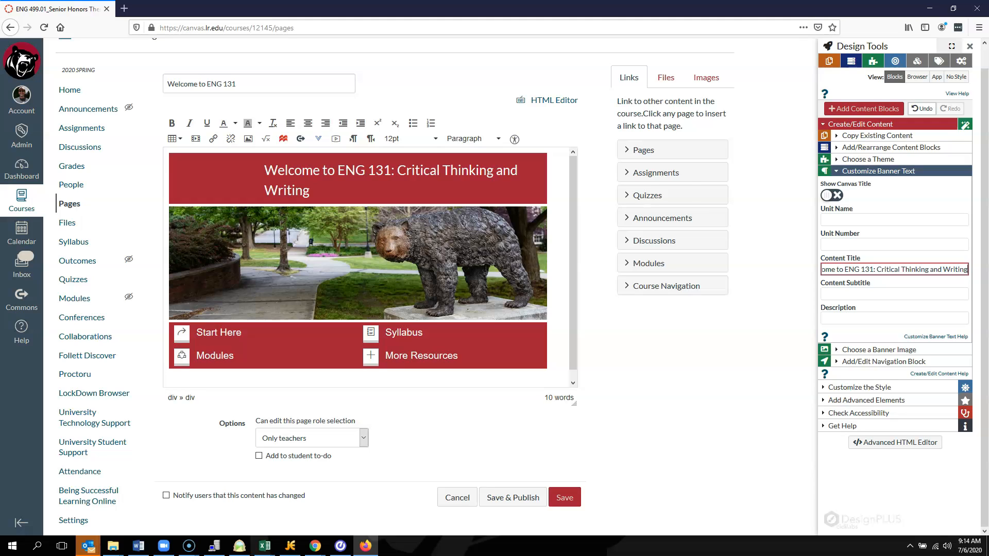
Move "Critical Thinking and Writing" from the content title into the content subtitle, leaving the title as "Welcome to ENG 131".
left_click_drag(876, 269, 968, 270)
key("ctrl+c")
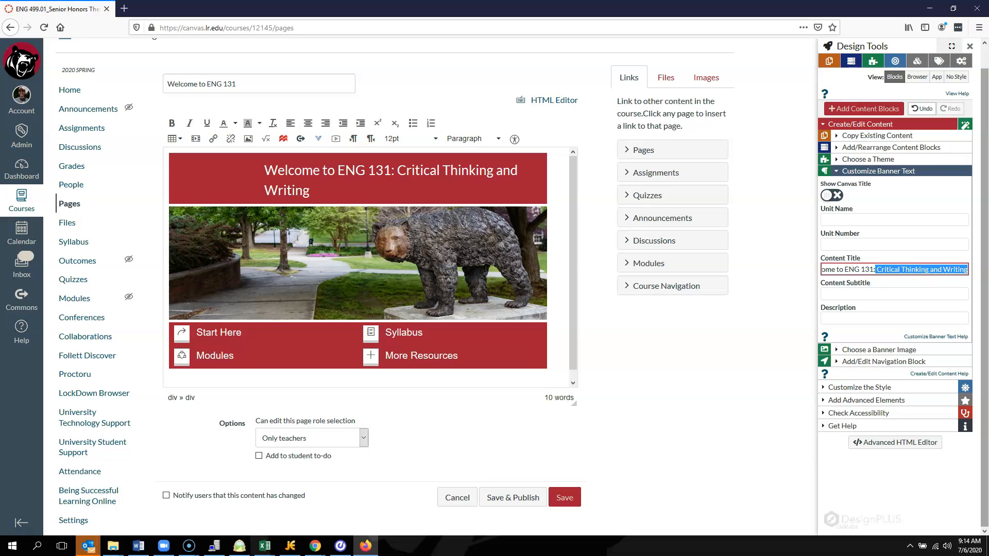
key("BackSpace")
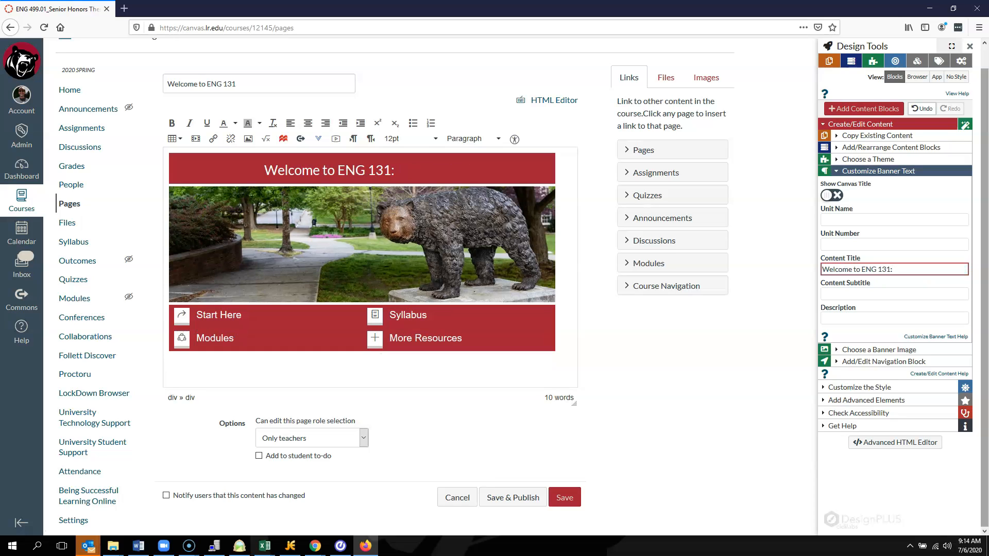
key("Tab")
key("ctrl+v")
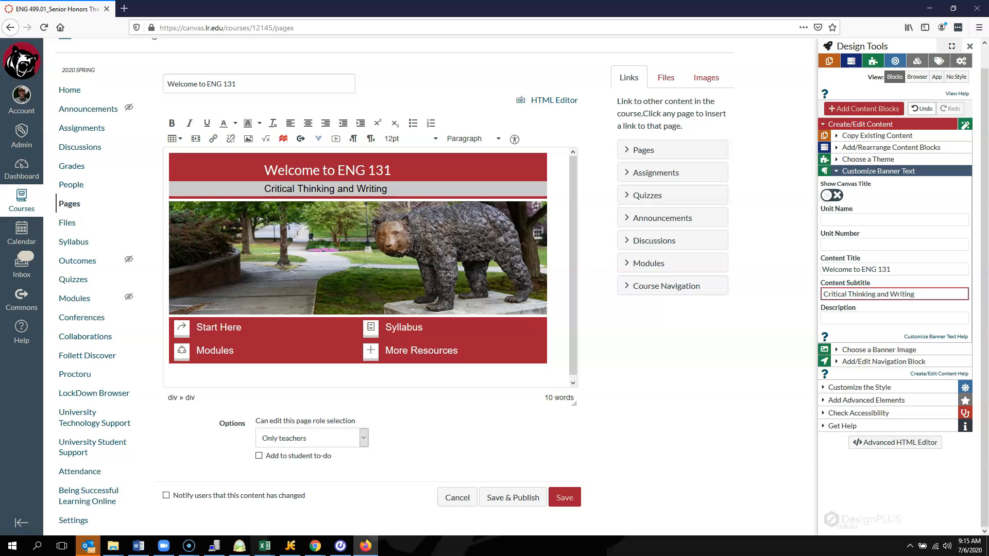
Set the banner description to "A course for all first-year LR students".
key("Tab")
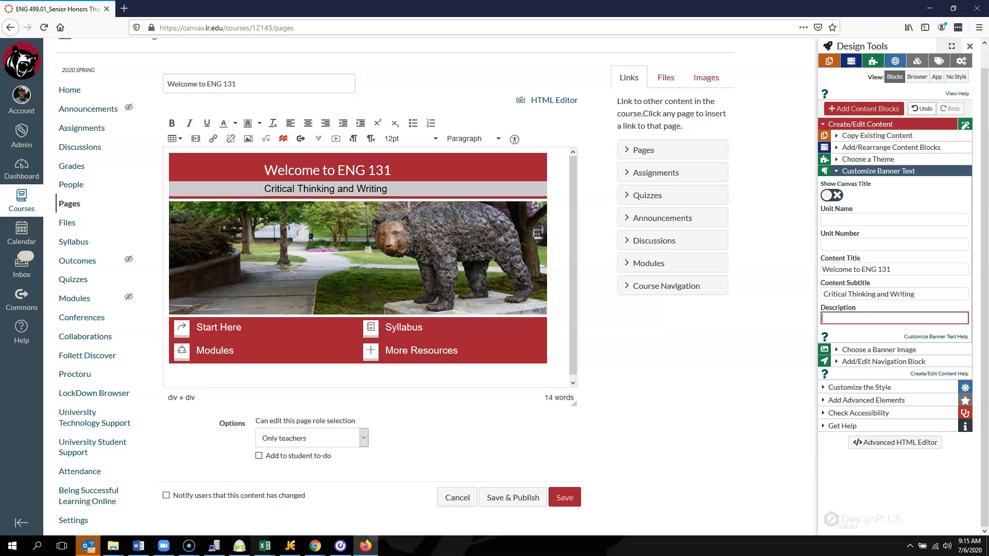
type("Ac")
type(" course for a")
type("ll first-year LR")
type(" students")
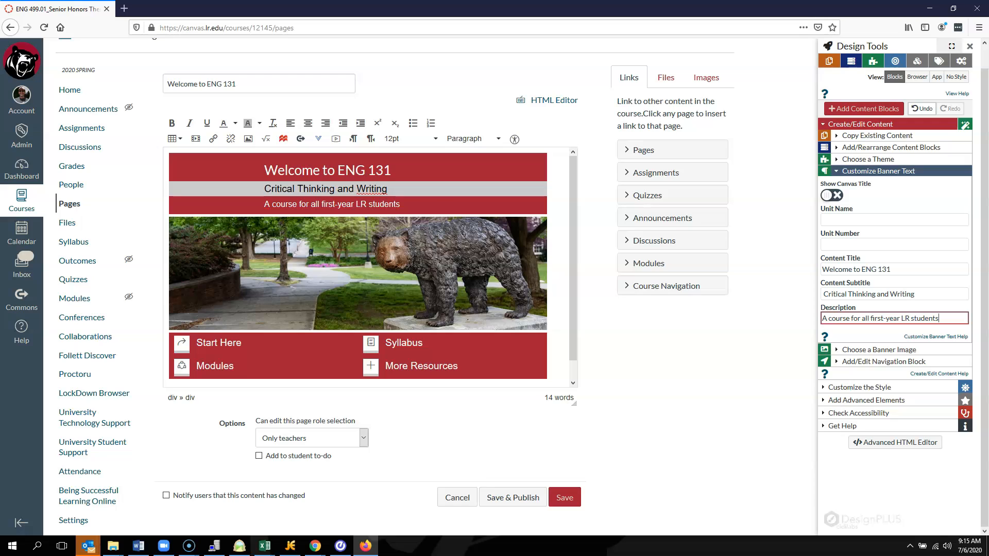